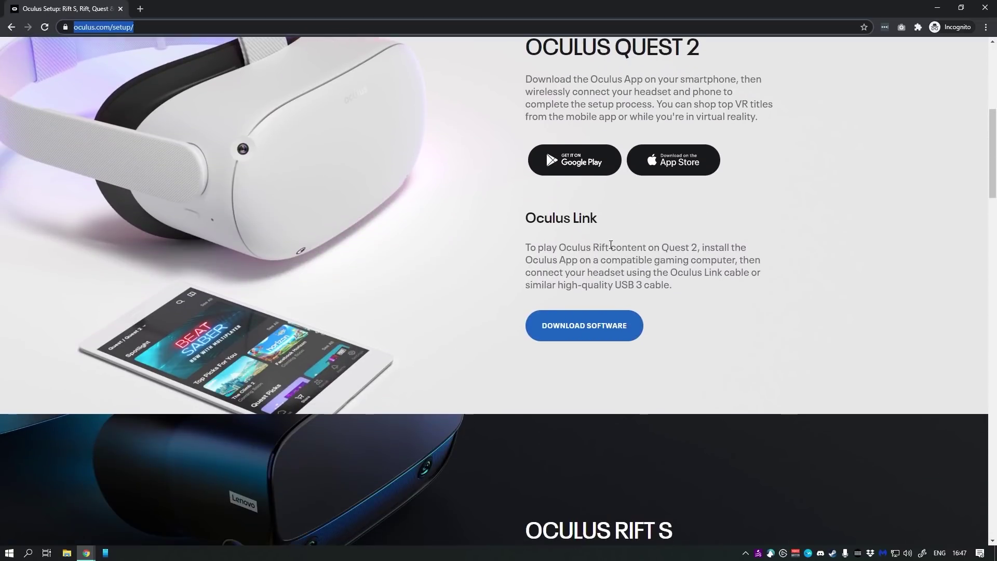
# Step: Download the Oculus PC software installer from the Oculus Link setup page and show it in its folder
pyautogui.click(576, 218)
pyautogui.click(584, 327)
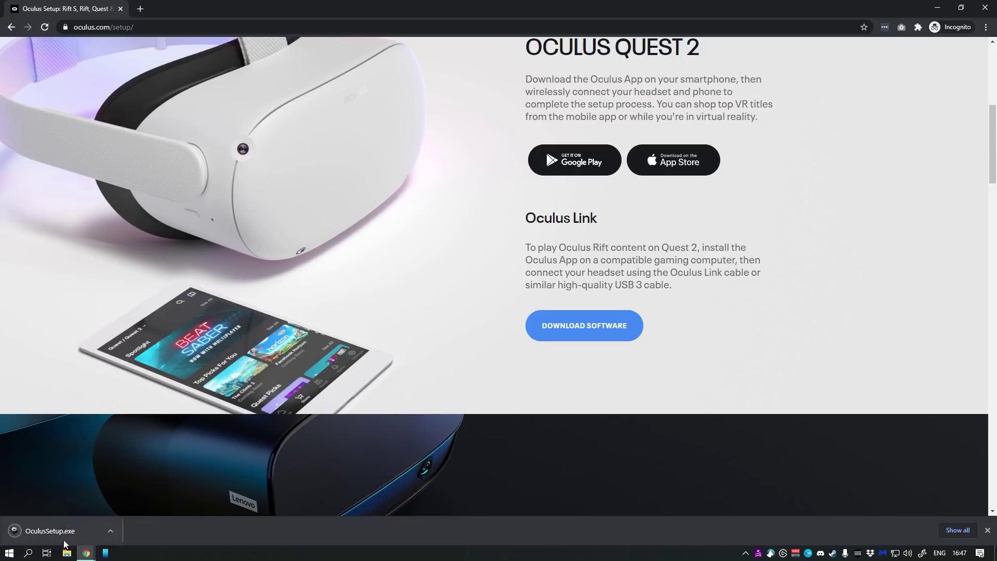
pyautogui.click(110, 531)
pyautogui.click(124, 497)
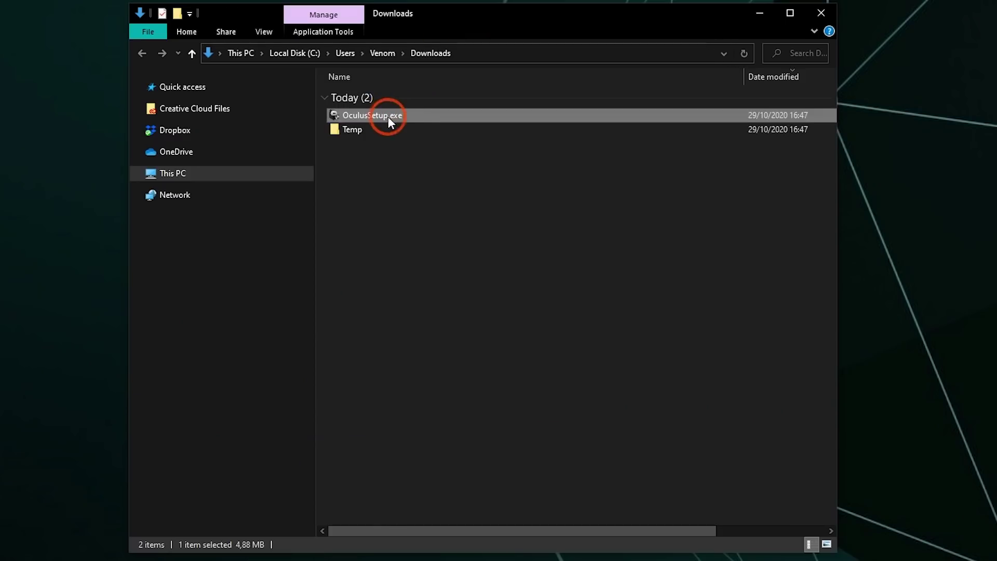
# Step: Run OculusSetup.exe, agree to the terms and install the Oculus software
pyautogui.doubleClick(388, 116)
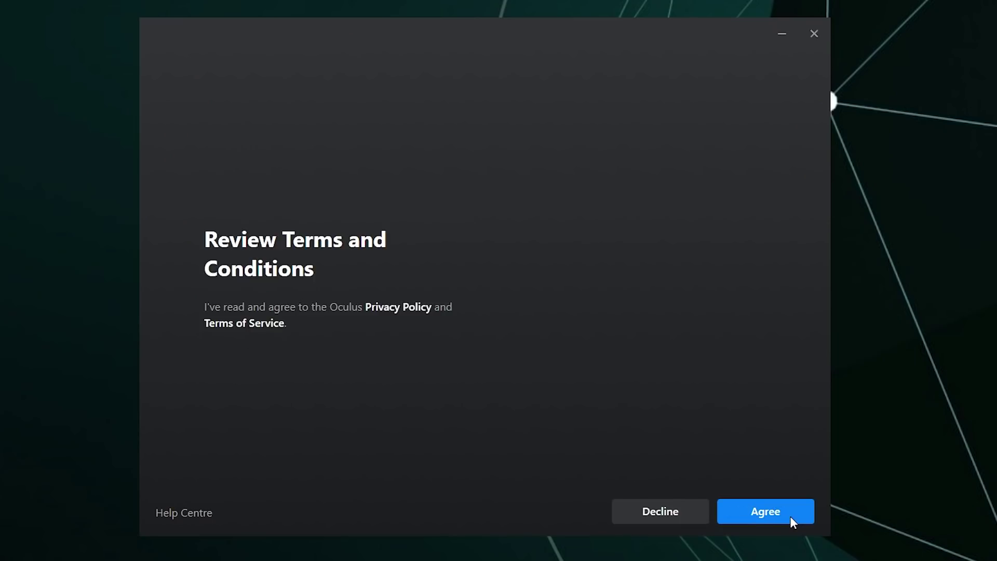
pyautogui.click(792, 520)
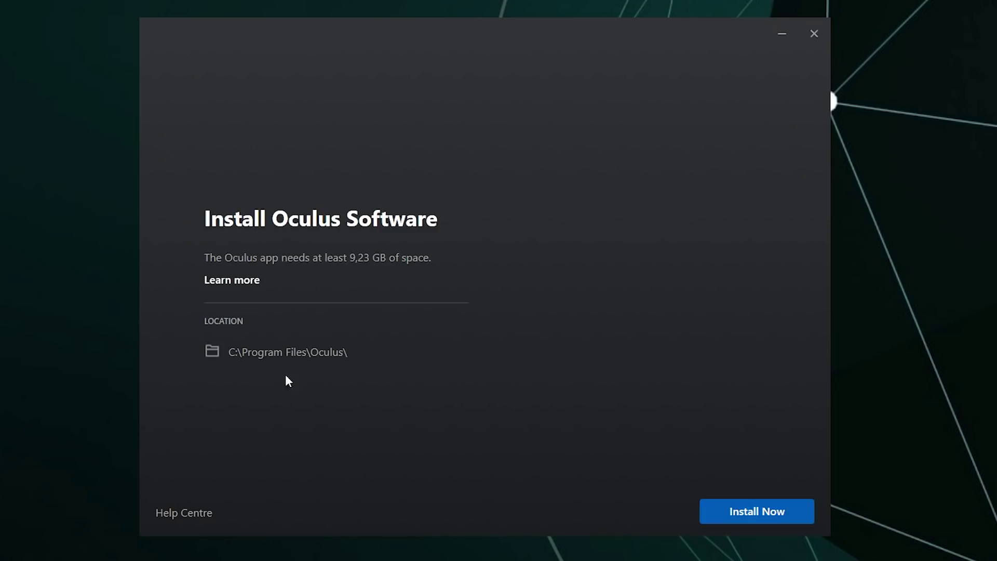
pyautogui.click(738, 511)
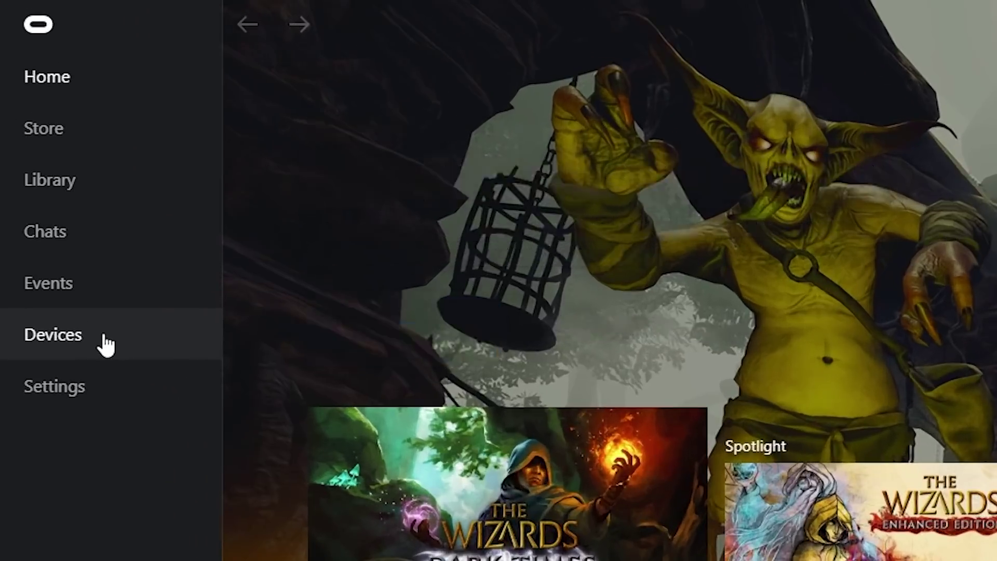
# Step: Add Quest 2 as a new Link headset, finish the cable check, then open the Quest 2 and Touch panel
pyautogui.click(103, 343)
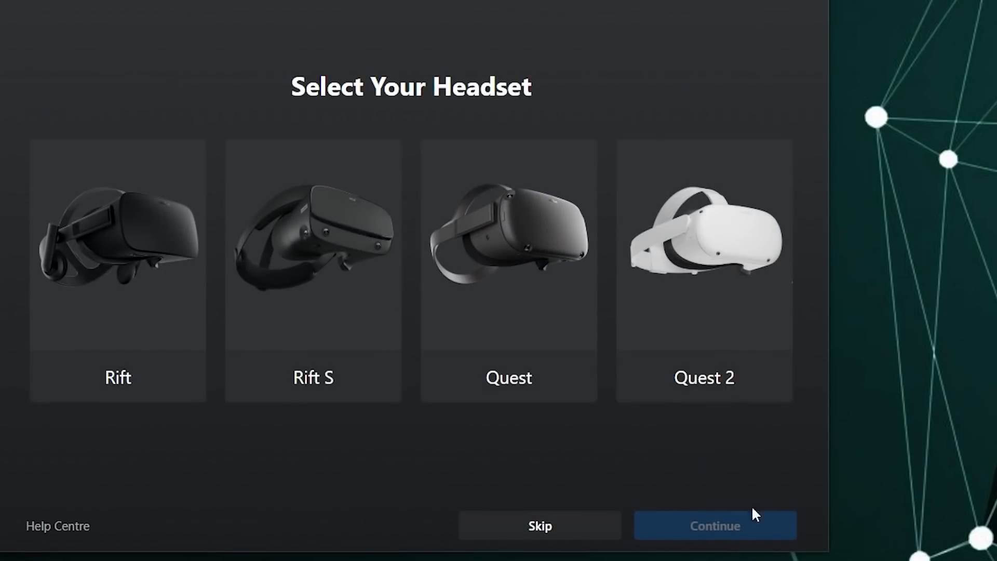
pyautogui.click(728, 293)
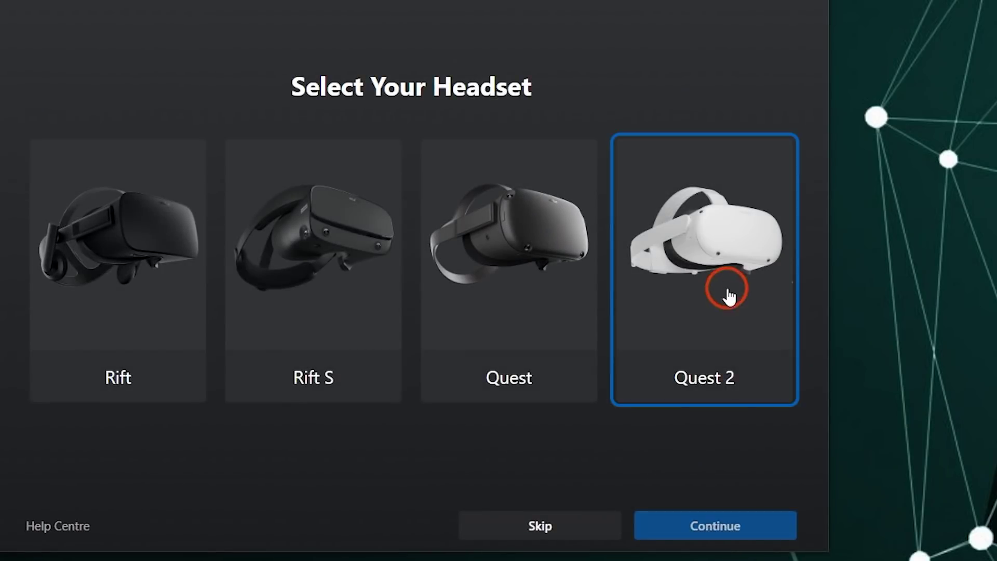
pyautogui.click(719, 516)
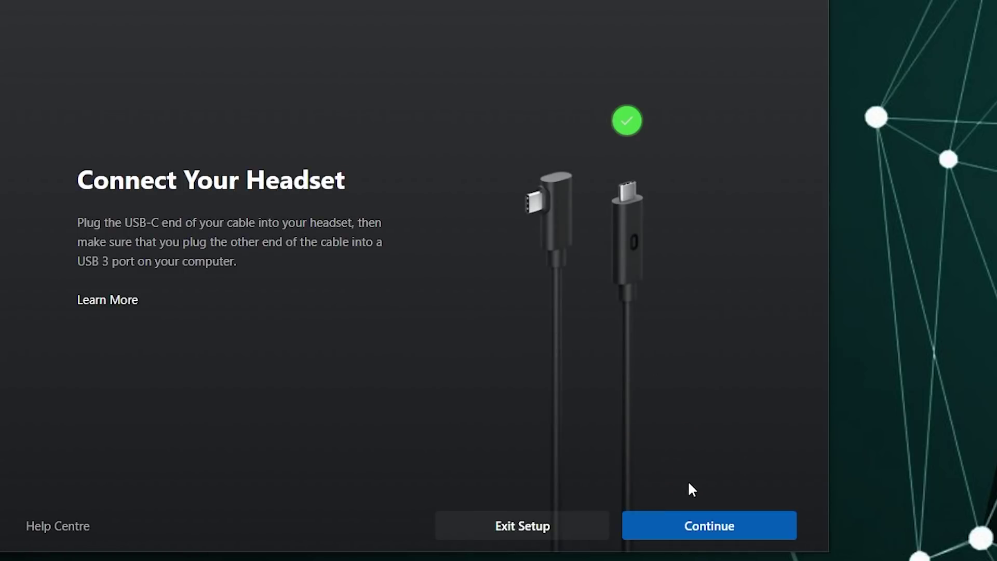
pyautogui.click(696, 527)
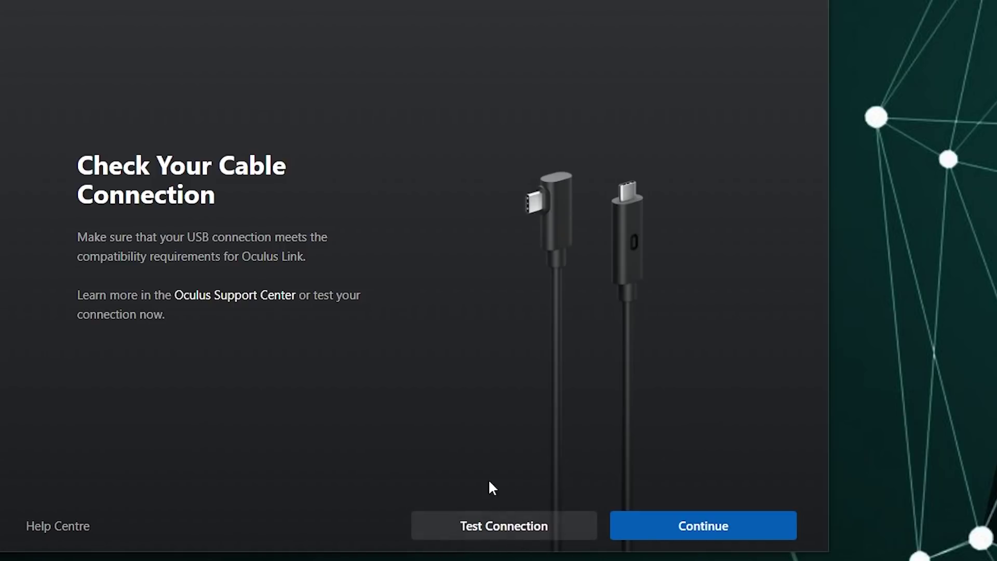
pyautogui.click(732, 521)
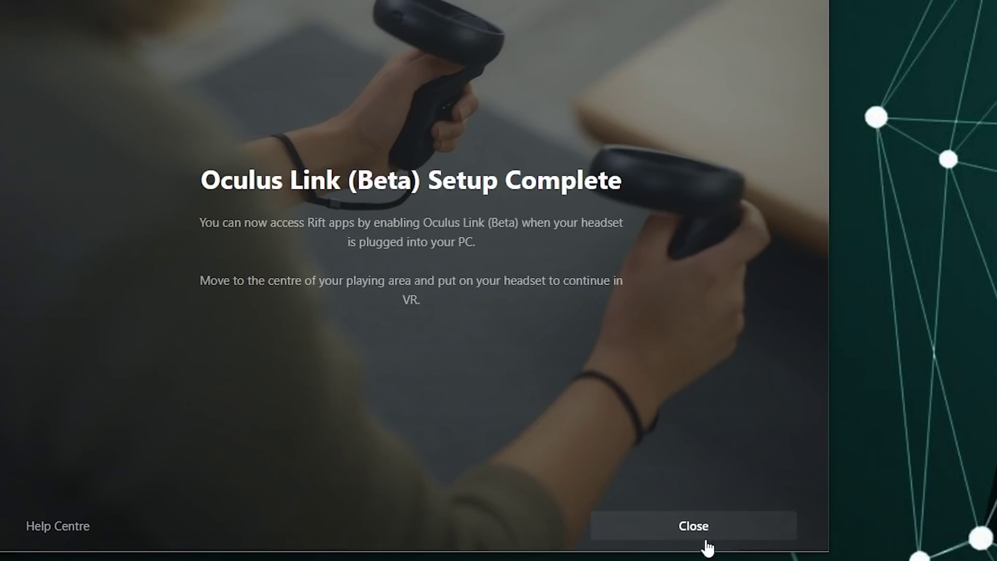
pyautogui.click(707, 543)
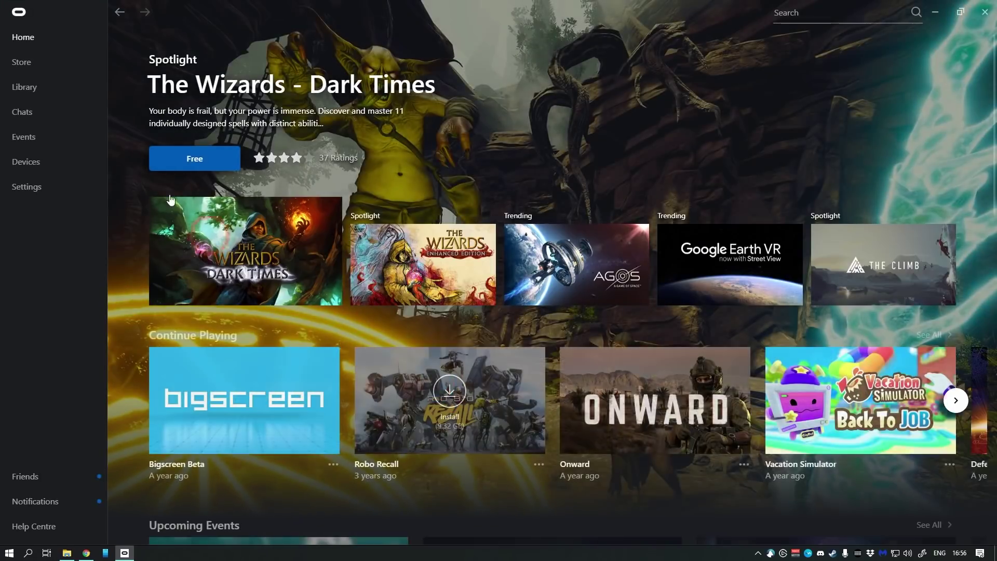
pyautogui.click(21, 162)
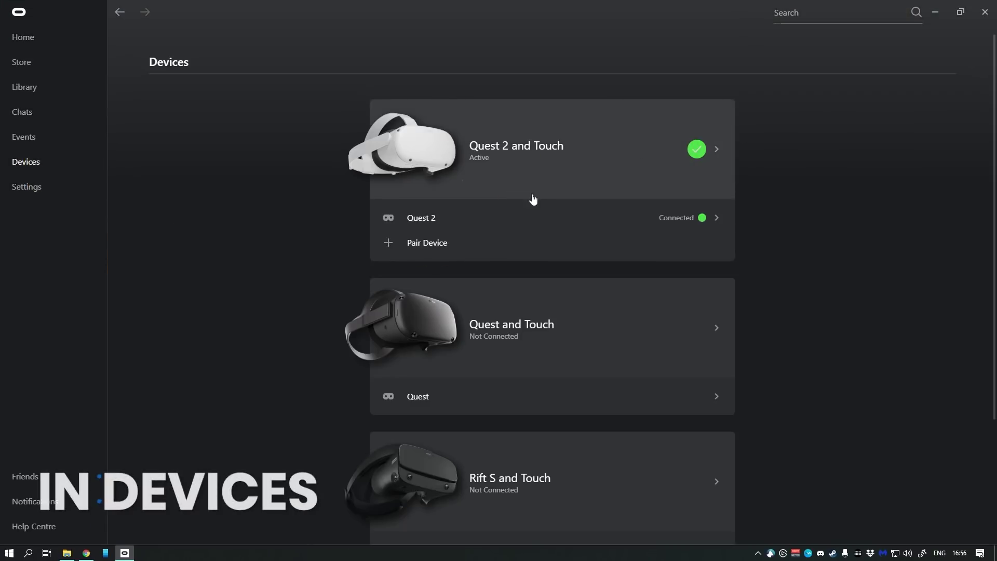
pyautogui.click(545, 158)
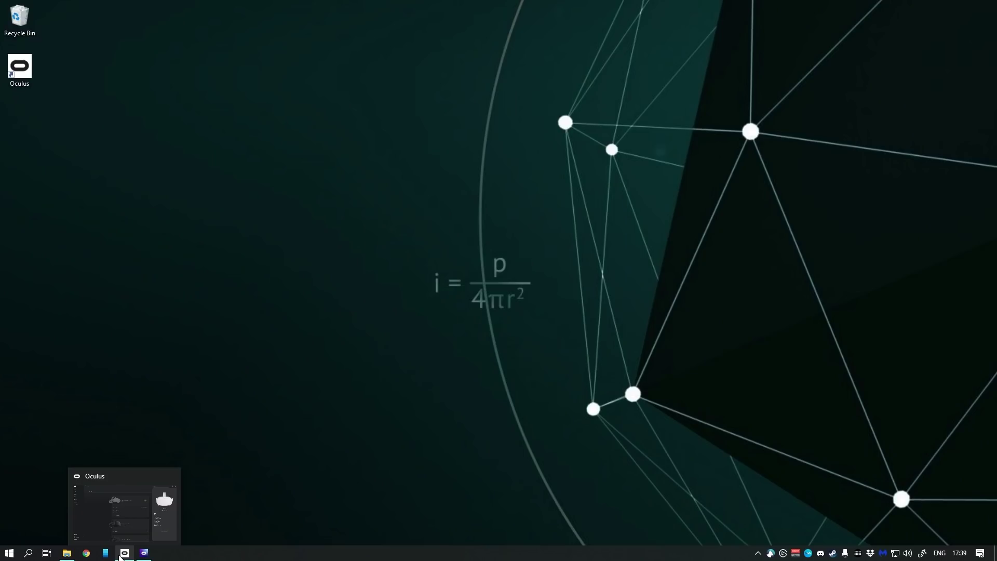
# Step: Close the Quest 2 panel and check that General settings show app version 21.0.0.473.119
pyautogui.click(119, 555)
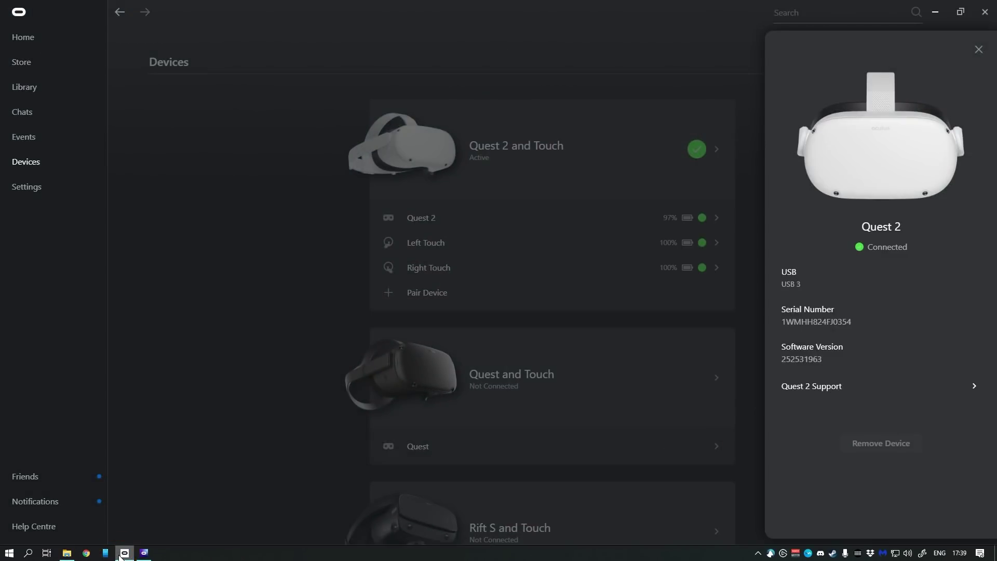
pyautogui.click(170, 287)
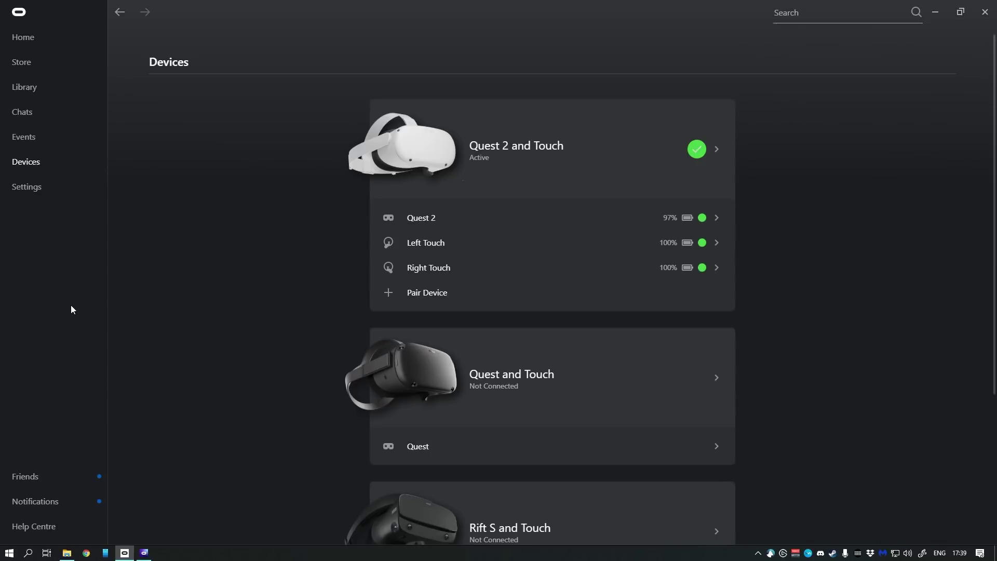
pyautogui.click(44, 200)
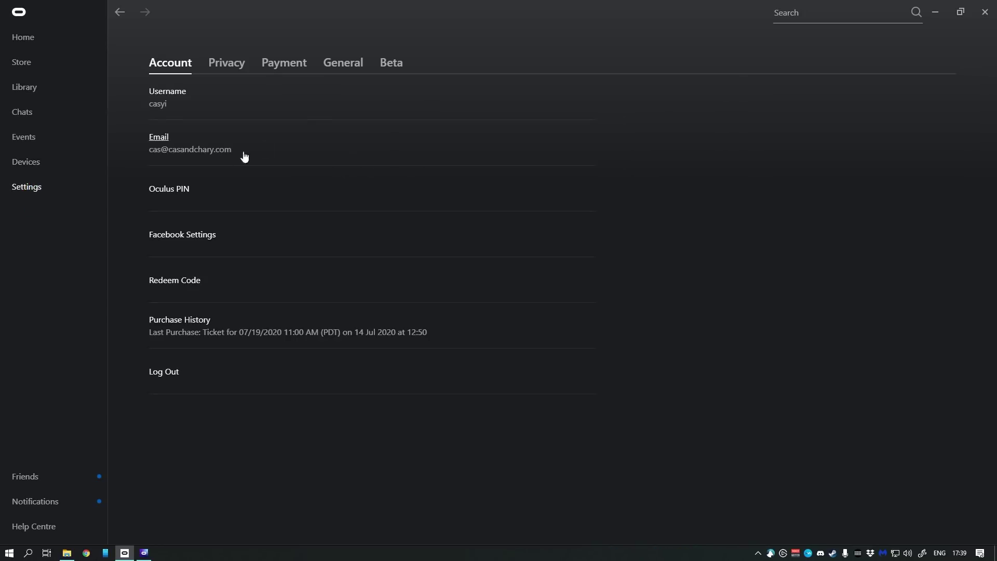
pyautogui.click(341, 63)
pyautogui.scroll(-5, 385, 249)
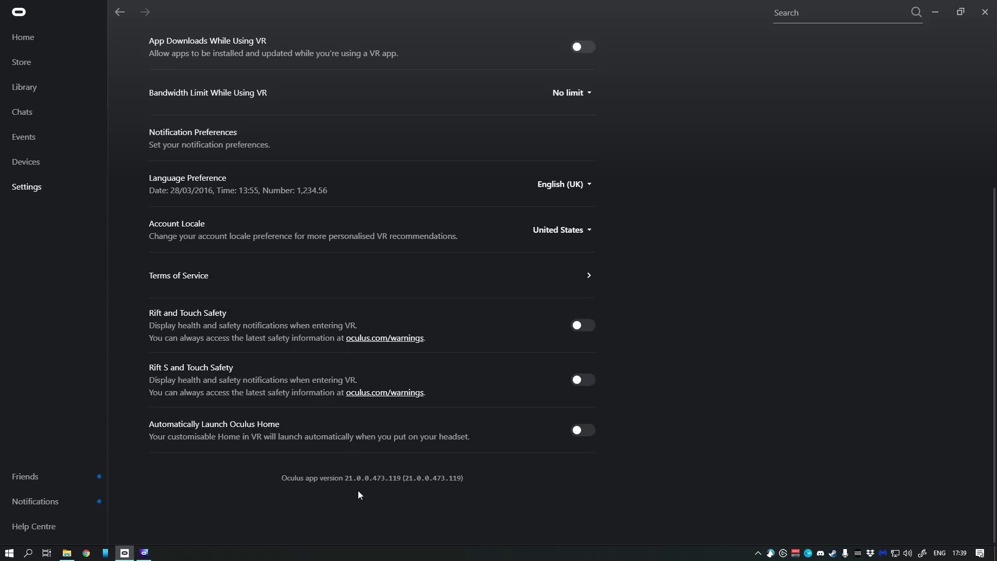
pyautogui.scroll(5, 314, 219)
# Step: Turn on the Public Test Channel in Beta settings and join it
pyautogui.click(392, 63)
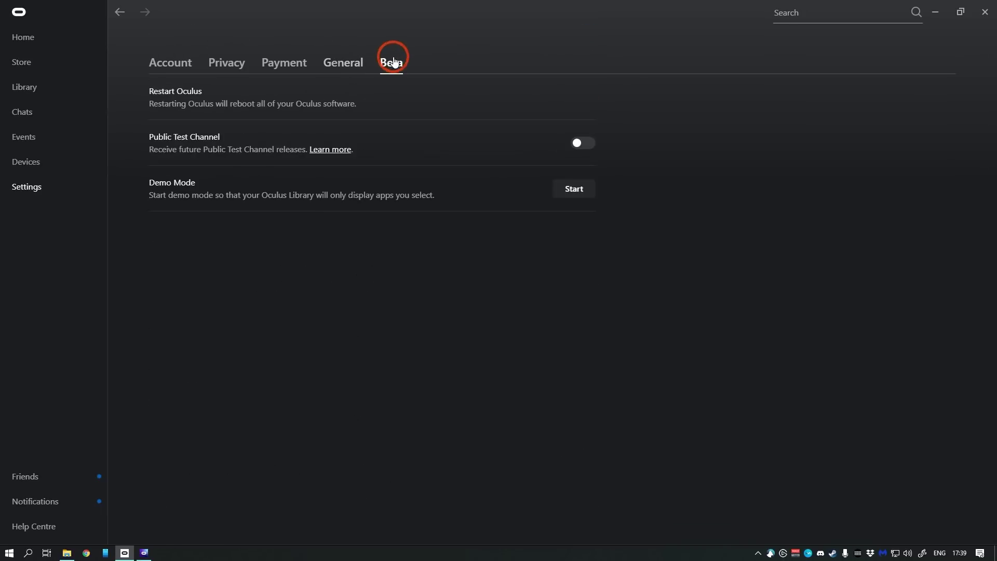
pyautogui.click(584, 145)
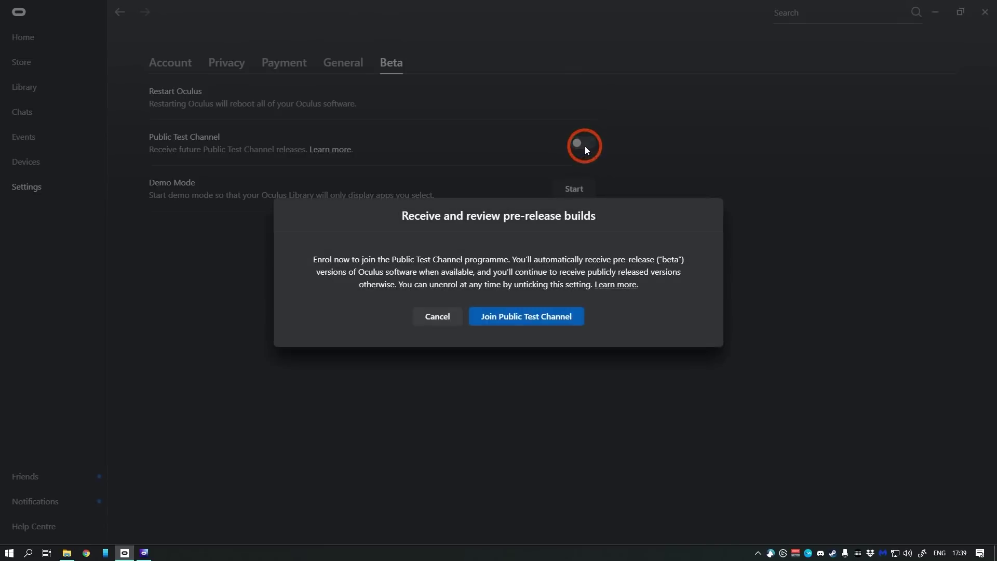
pyautogui.click(535, 314)
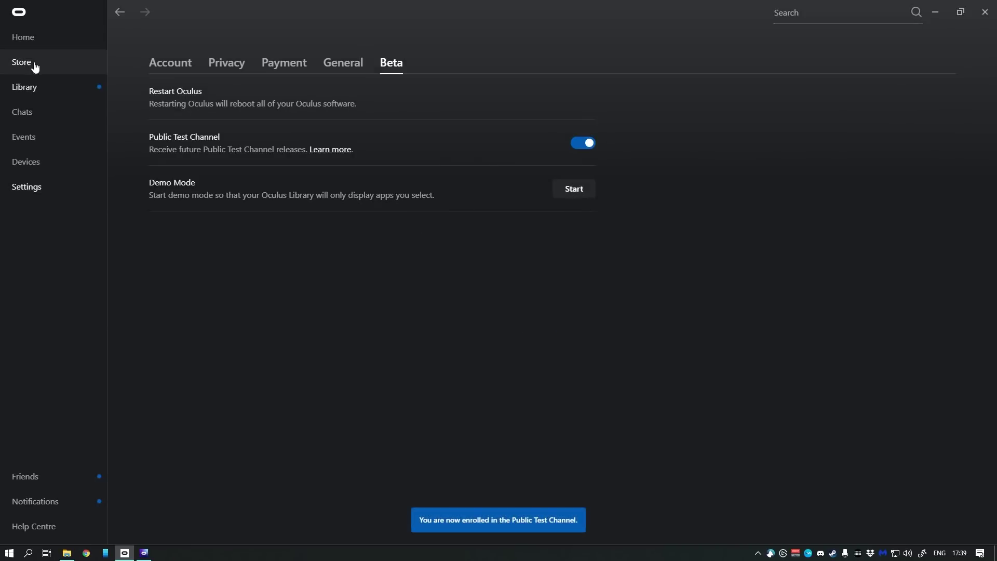
# Step: Open the downloaded Oculus software update from Library > Updates
pyautogui.click(37, 86)
pyautogui.click(254, 69)
pyautogui.click(305, 134)
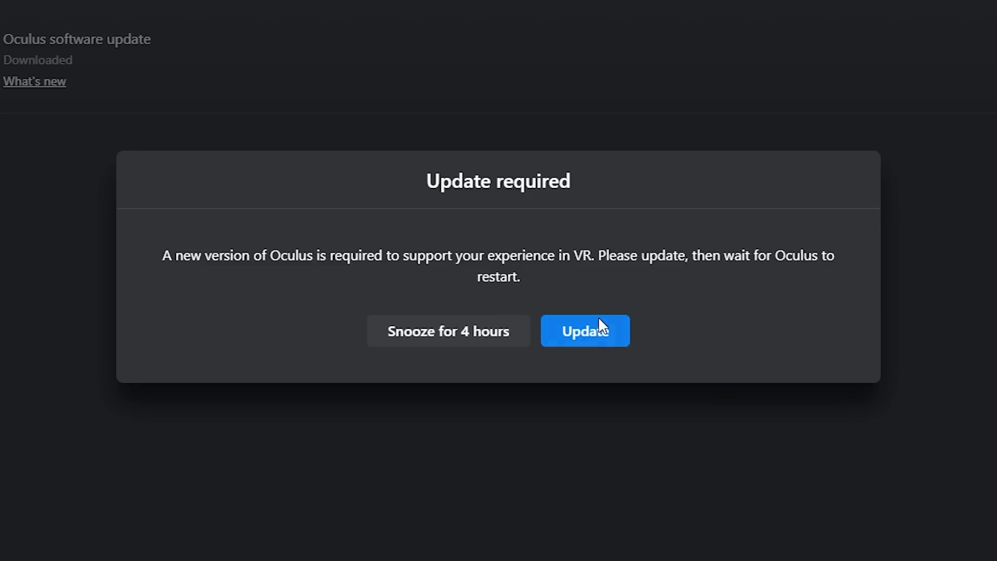
# Step: Install the required update, then confirm General settings show app version 23.0.0.43.517
pyautogui.click(605, 329)
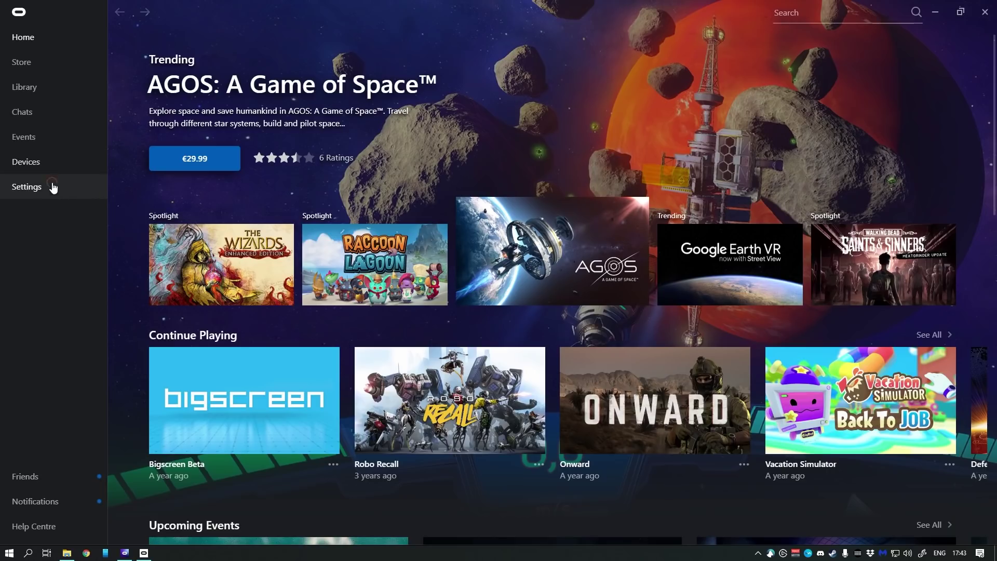
pyautogui.click(51, 187)
pyautogui.click(343, 59)
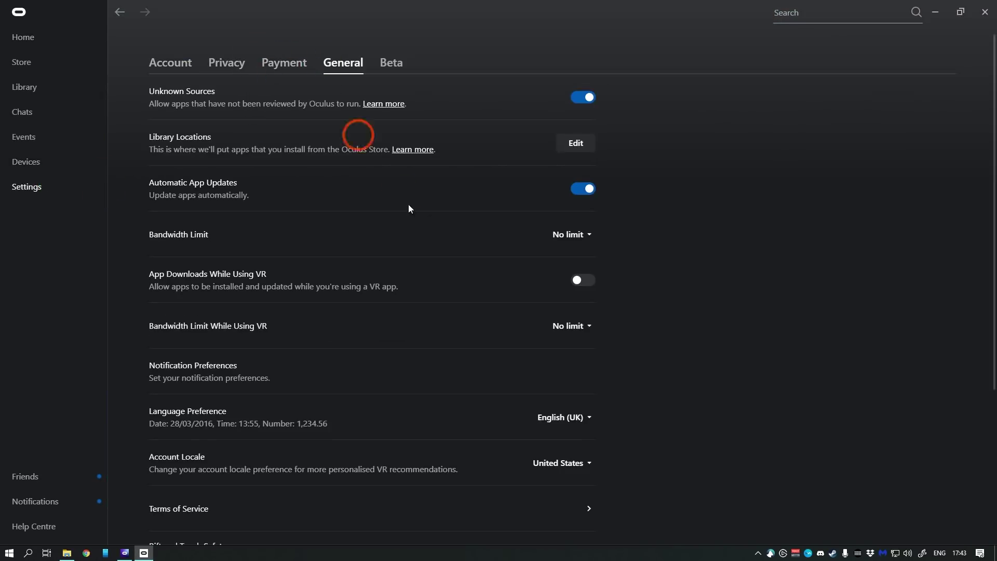
pyautogui.scroll(-5, 596, 366)
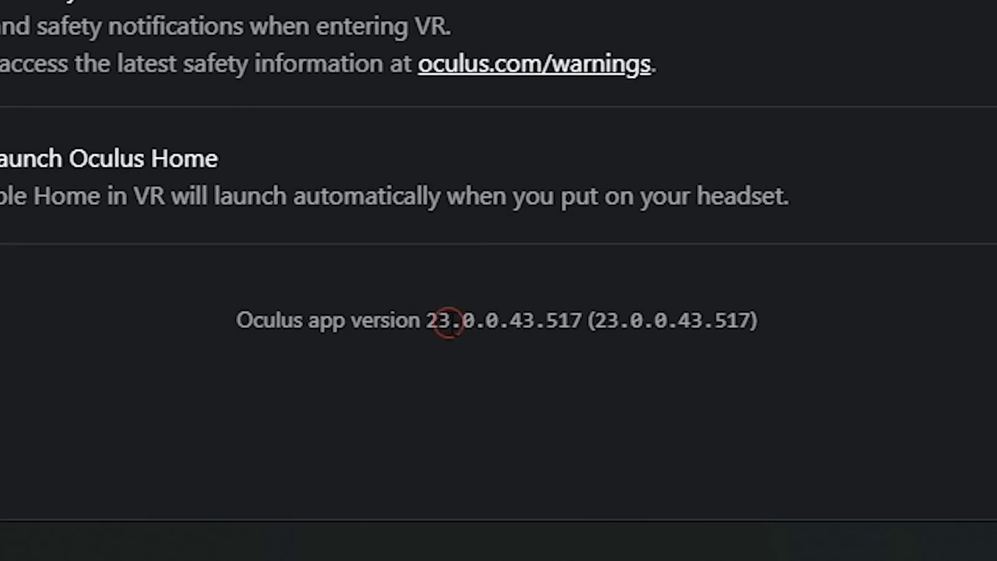
pyautogui.tripleClick(448, 322)
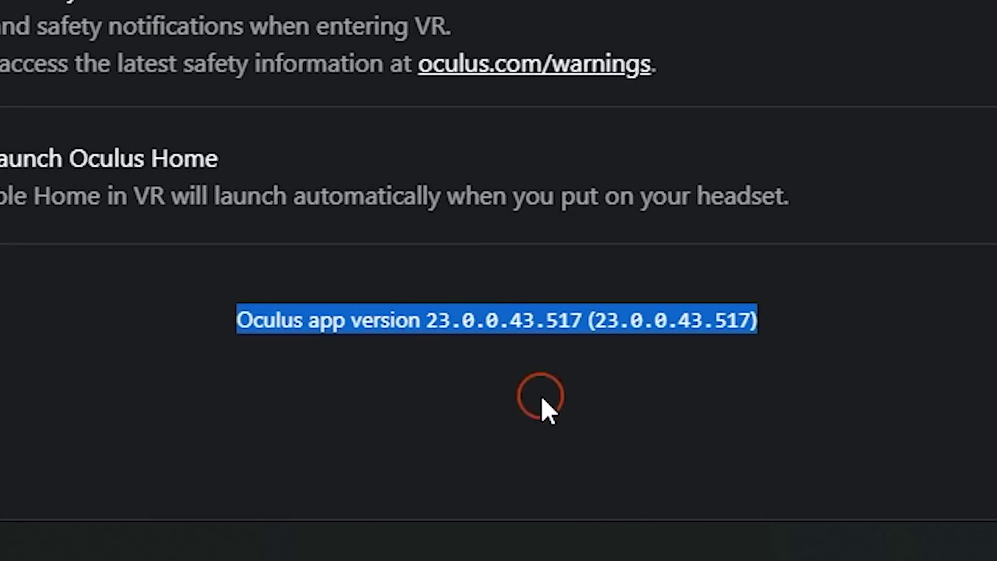
pyautogui.click(748, 329)
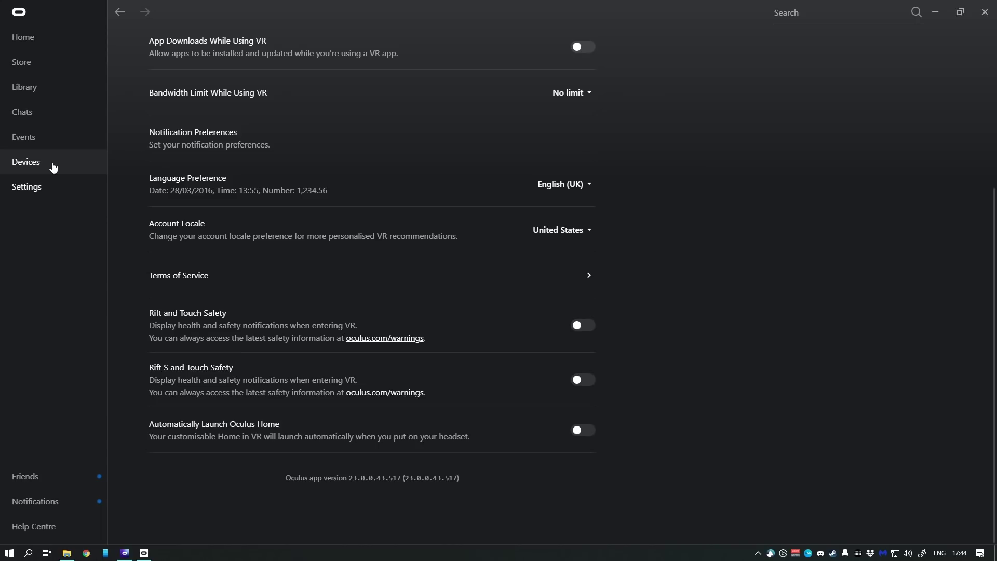
# Step: Set the Quest 2 Graphics Preference to Prioritise Quality and confirm it with OK
pyautogui.click(53, 165)
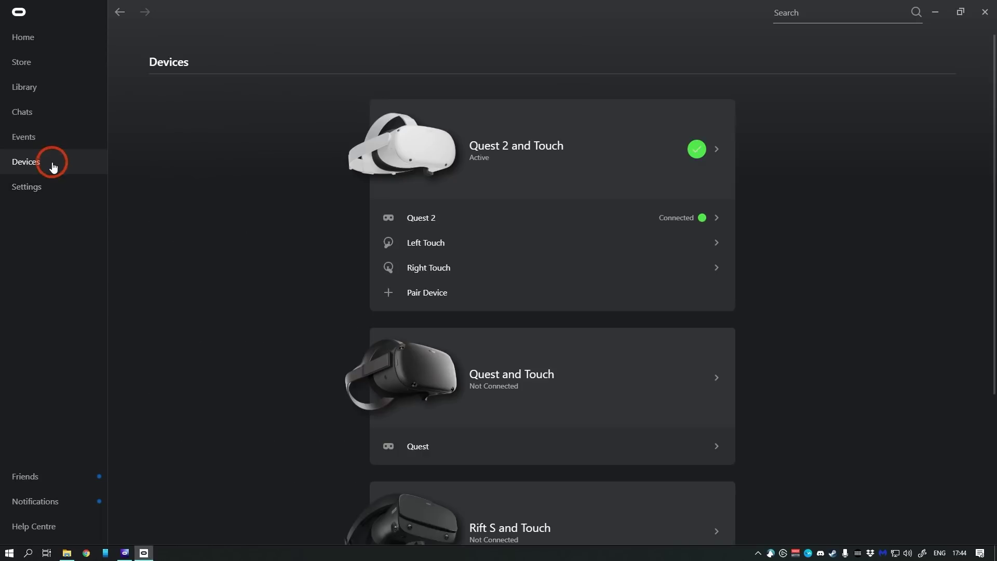
pyautogui.click(575, 173)
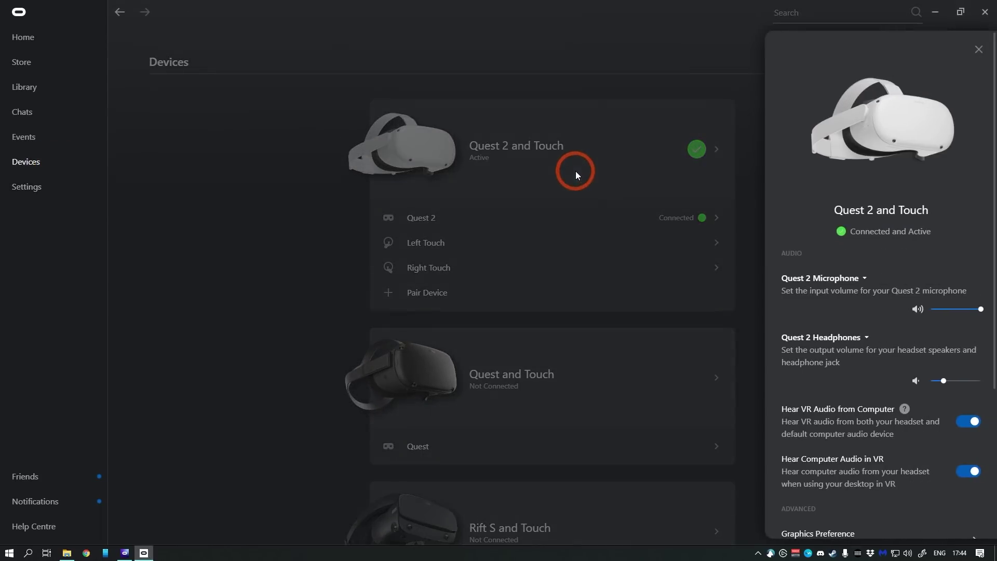
pyautogui.scroll(-5, 857, 405)
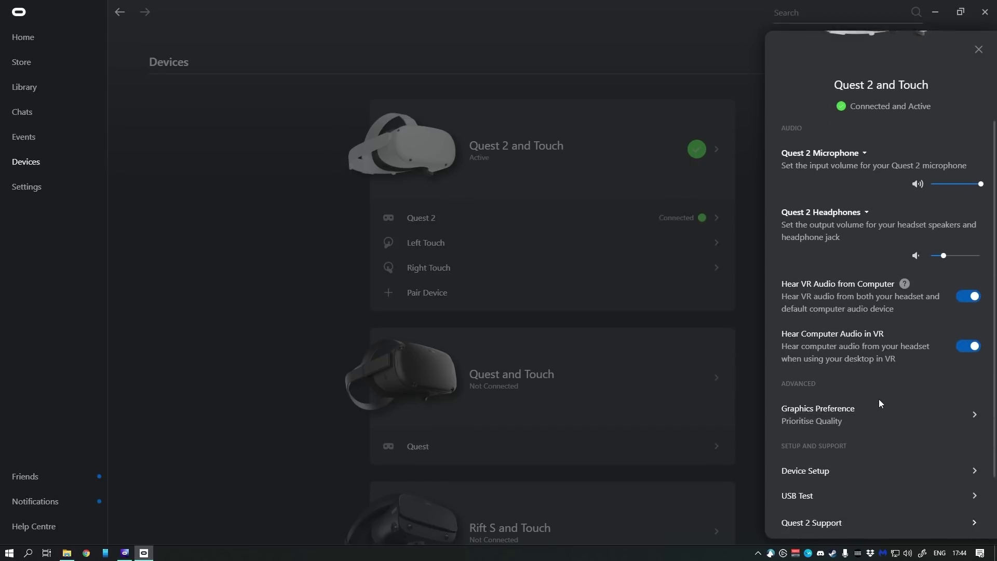
pyautogui.click(829, 330)
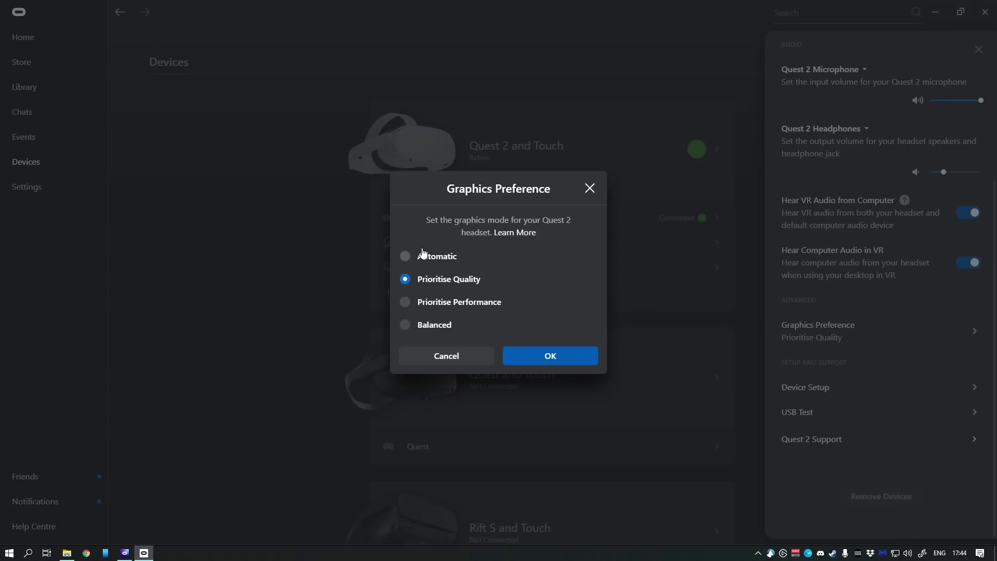
pyautogui.click(439, 256)
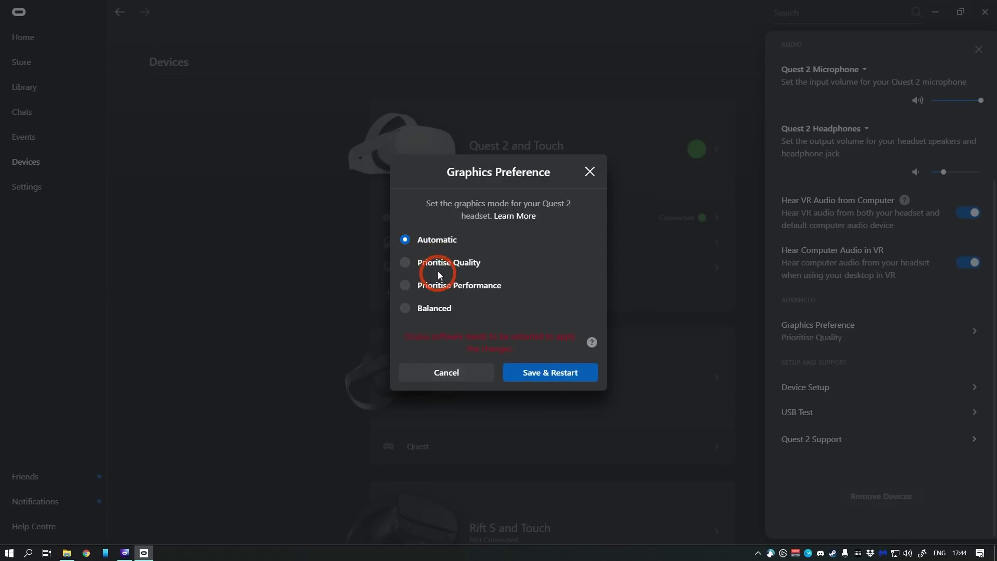
pyautogui.click(438, 263)
pyautogui.click(443, 300)
pyautogui.click(446, 270)
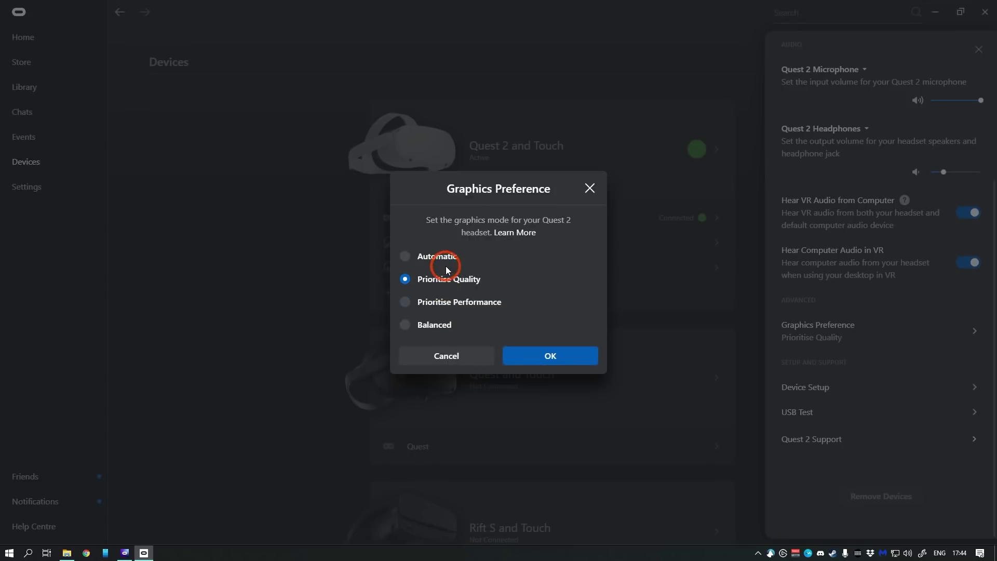
pyautogui.click(572, 370)
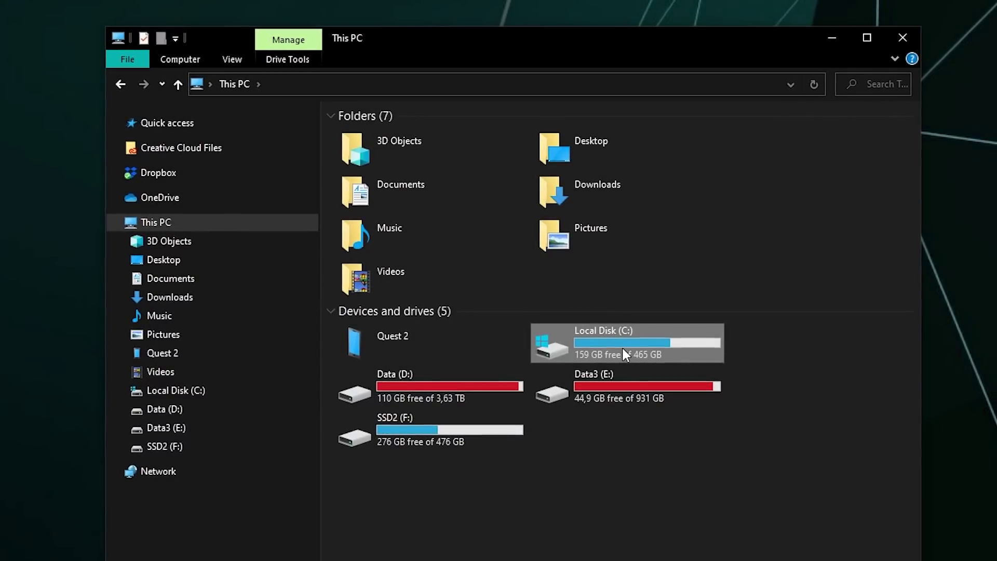
# Step: Go to C:\Program Files\Oculus\Support\oculus-diagnostics and right-click OculusDebugTool.exe
pyautogui.doubleClick(623, 348)
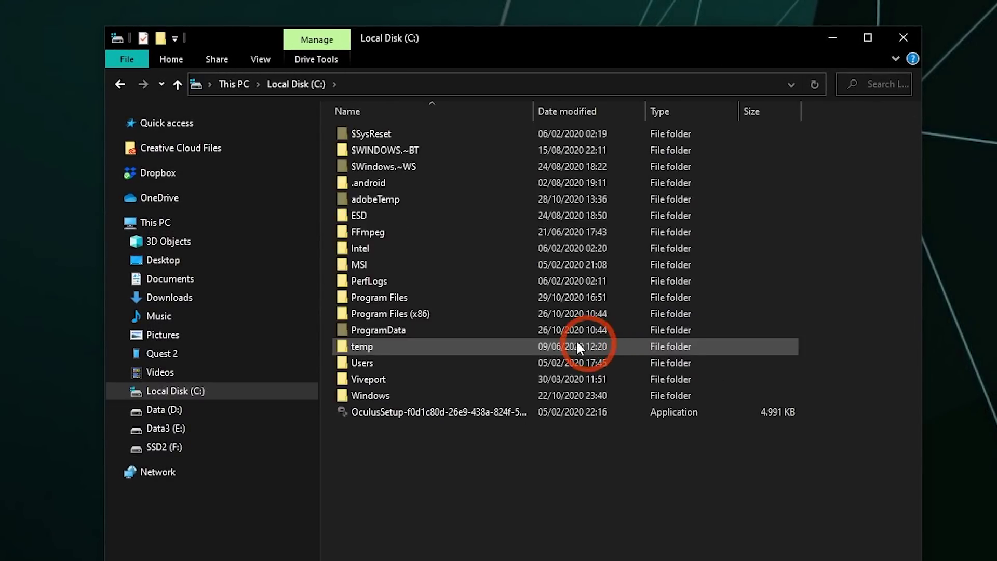
pyautogui.click(432, 299)
pyautogui.doubleClick(430, 297)
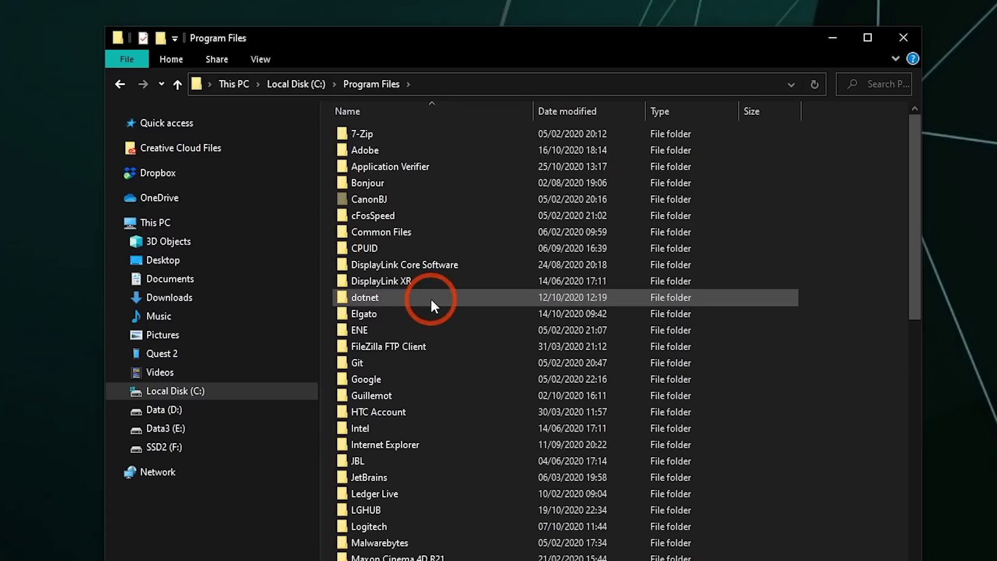
pyautogui.scroll(-12, 430, 297)
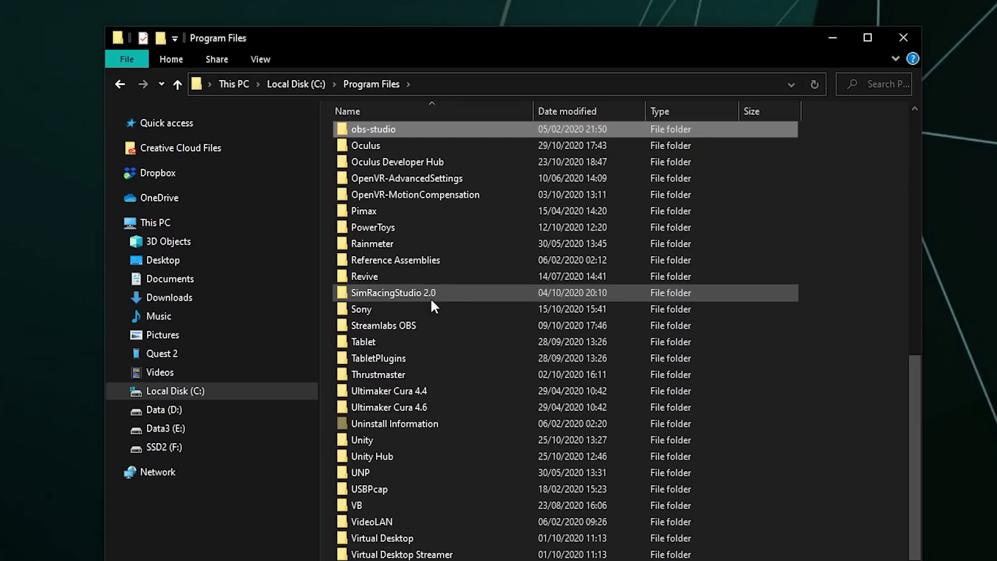
pyautogui.doubleClick(388, 143)
pyautogui.doubleClick(387, 213)
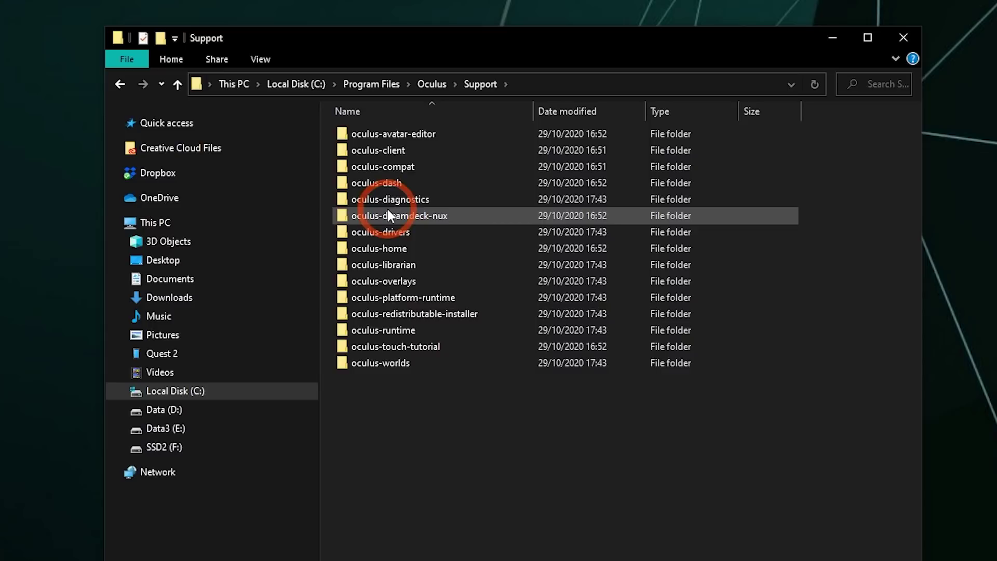
pyautogui.doubleClick(456, 199)
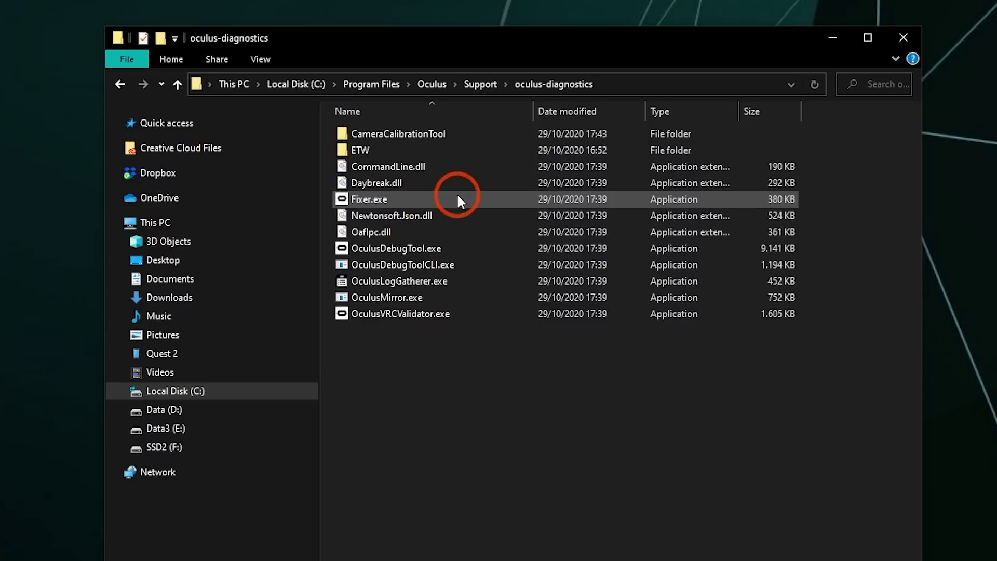
pyautogui.click(439, 248)
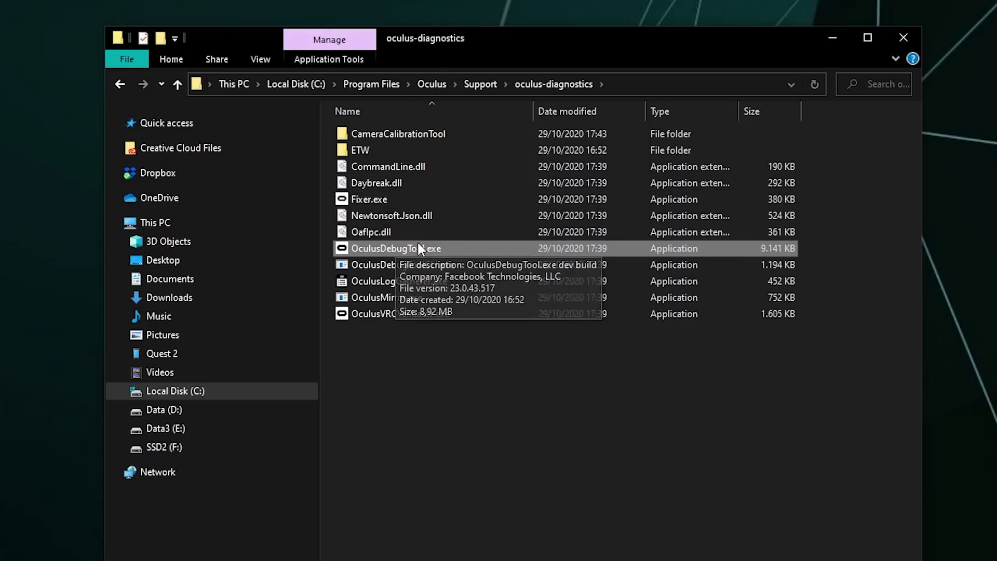
pyautogui.rightClick(454, 248)
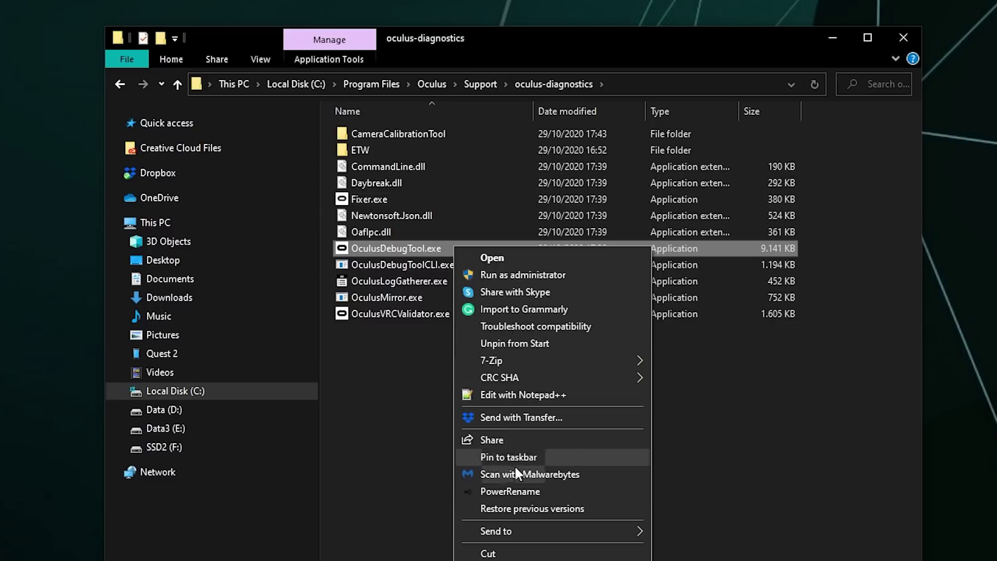
# Step: Launch Oculus Debug Tool, inspect the bitrate, encode width and pixel override rows, and edit the override value
pyautogui.doubleClick(422, 248)
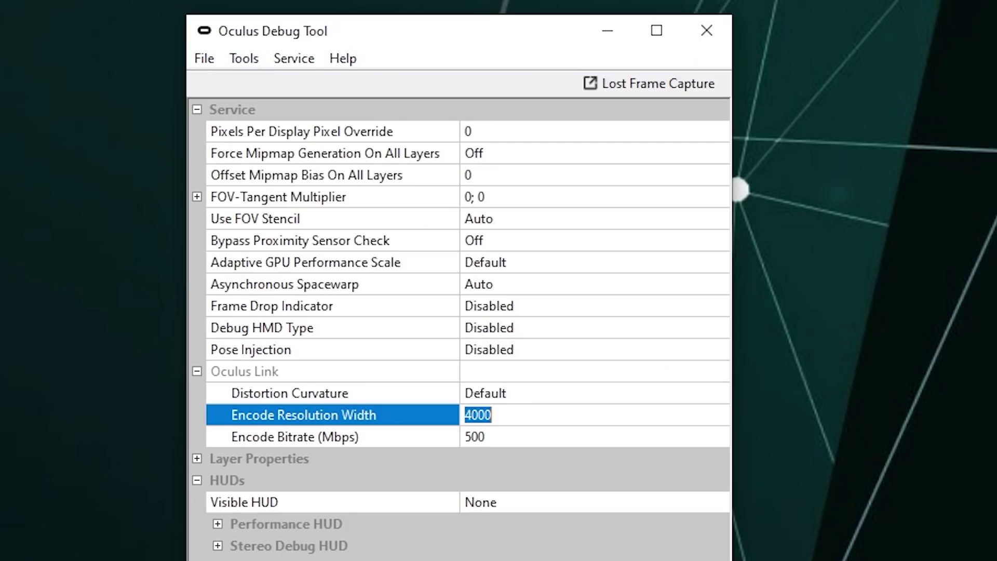
pyautogui.click(359, 436)
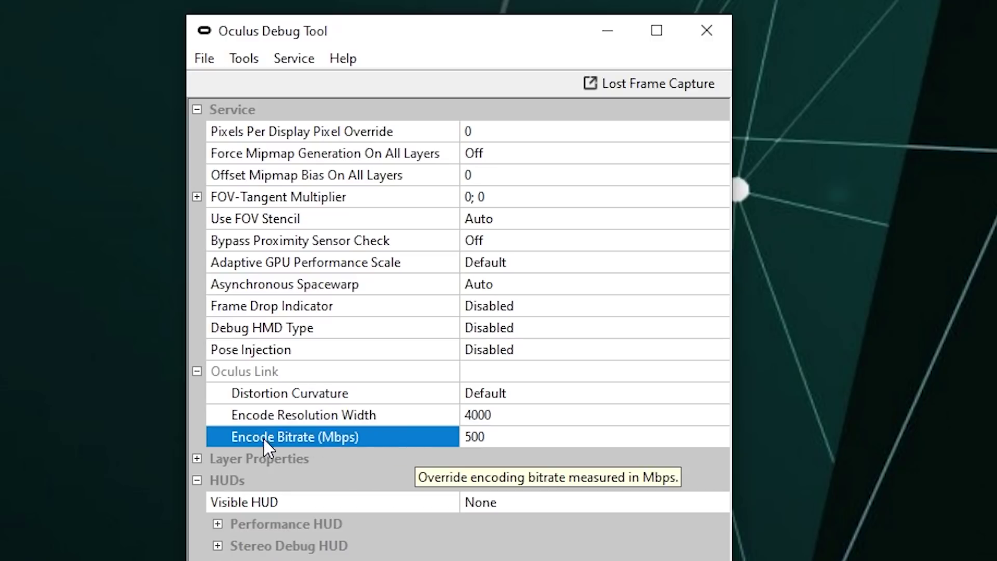
pyautogui.click(374, 414)
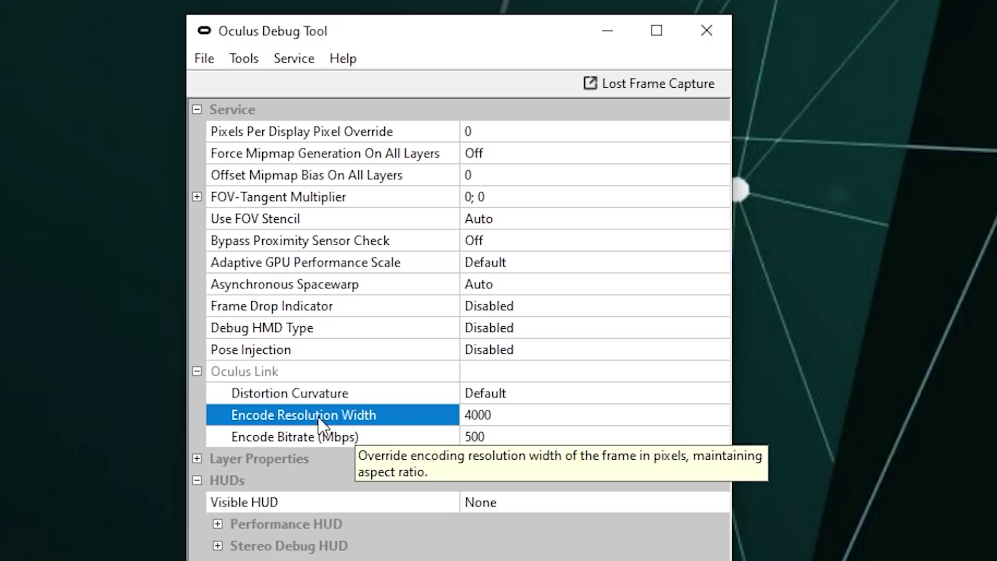
pyautogui.click(411, 132)
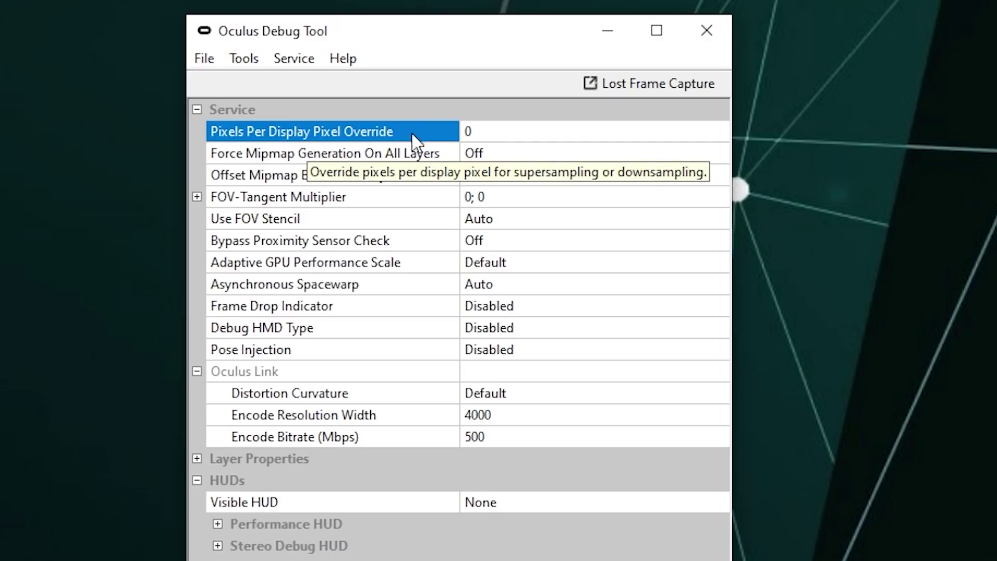
pyautogui.click(450, 133)
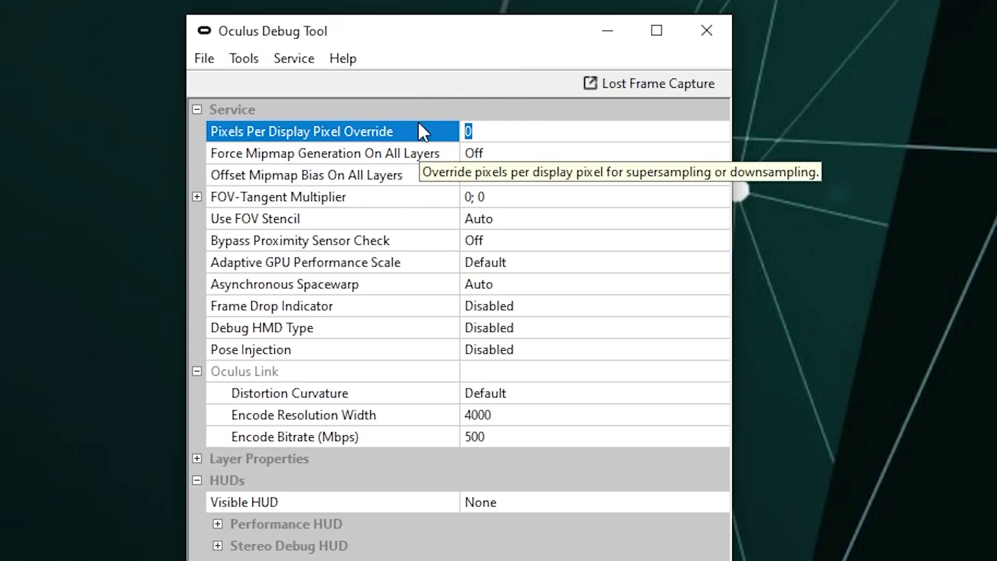
# Step: Enter 1.2 for Pixels Per Display Pixel Override and 3664 for Encode Resolution Width
pyautogui.write('1.6')
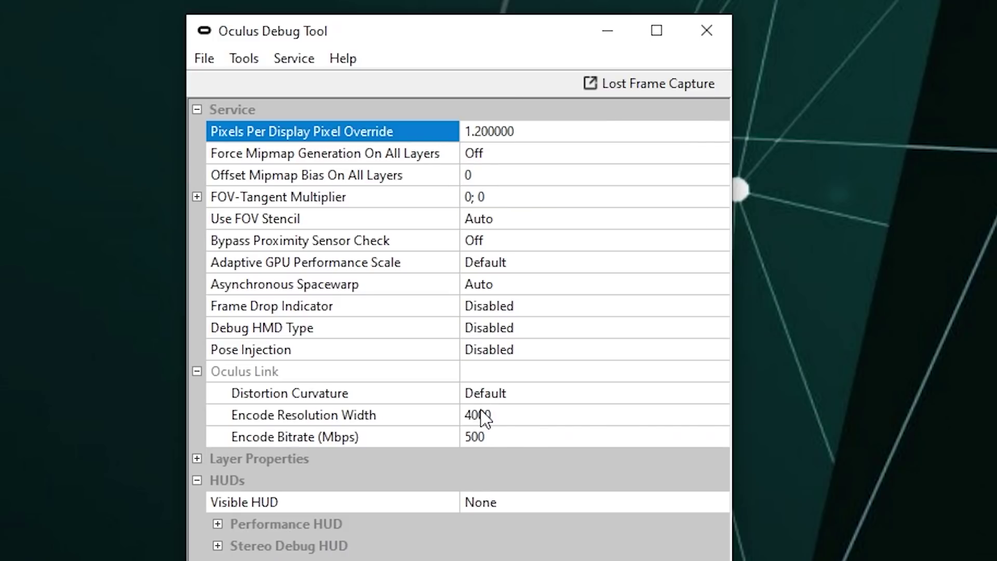
pyautogui.click(475, 436)
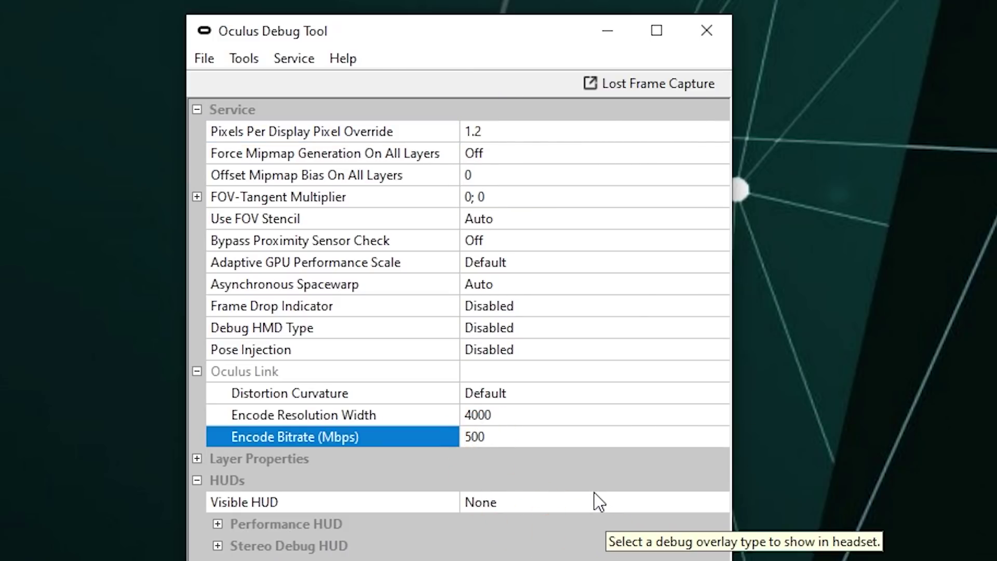
pyautogui.click(486, 415)
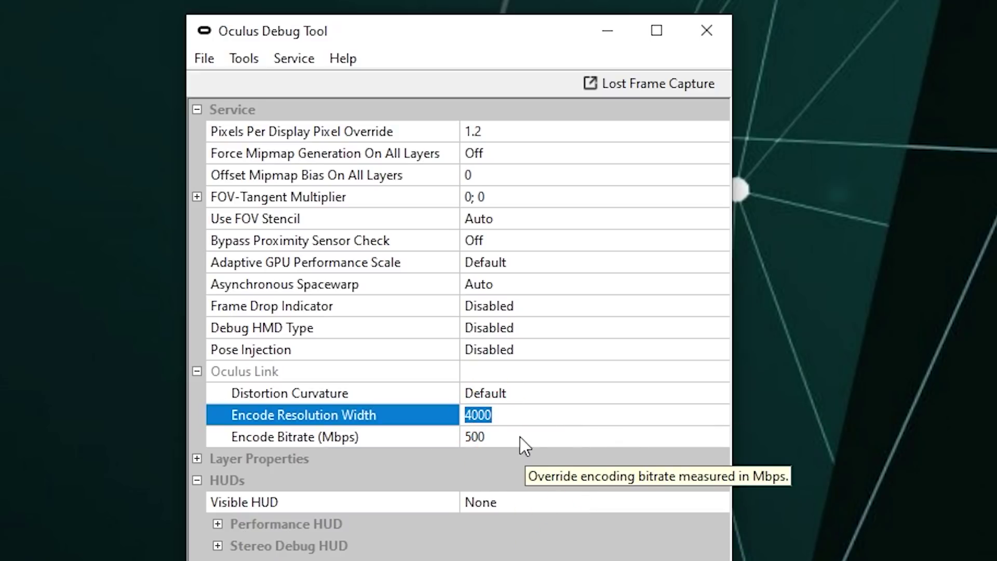
pyautogui.write('3664')
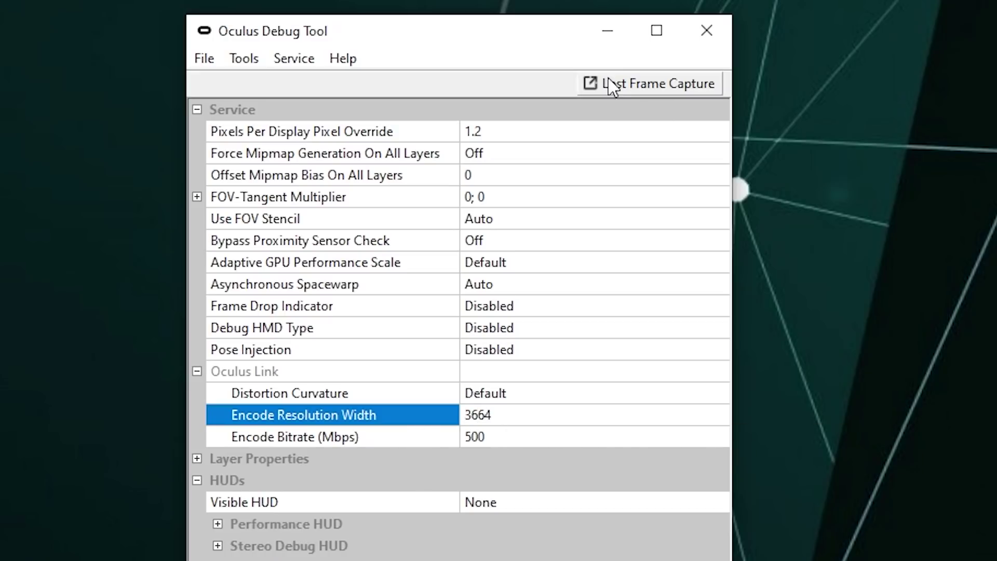
pyautogui.click(505, 130)
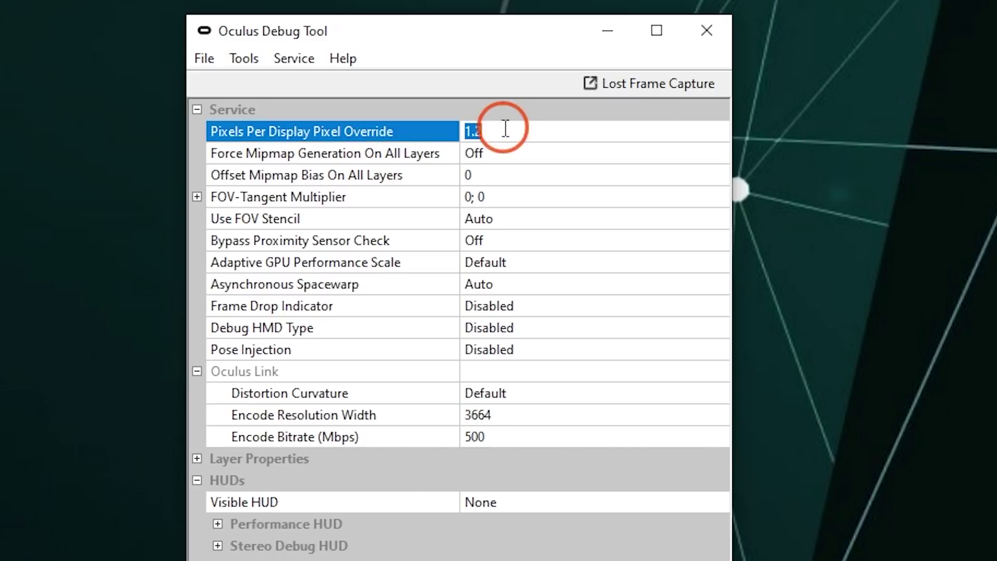
pyautogui.click(497, 444)
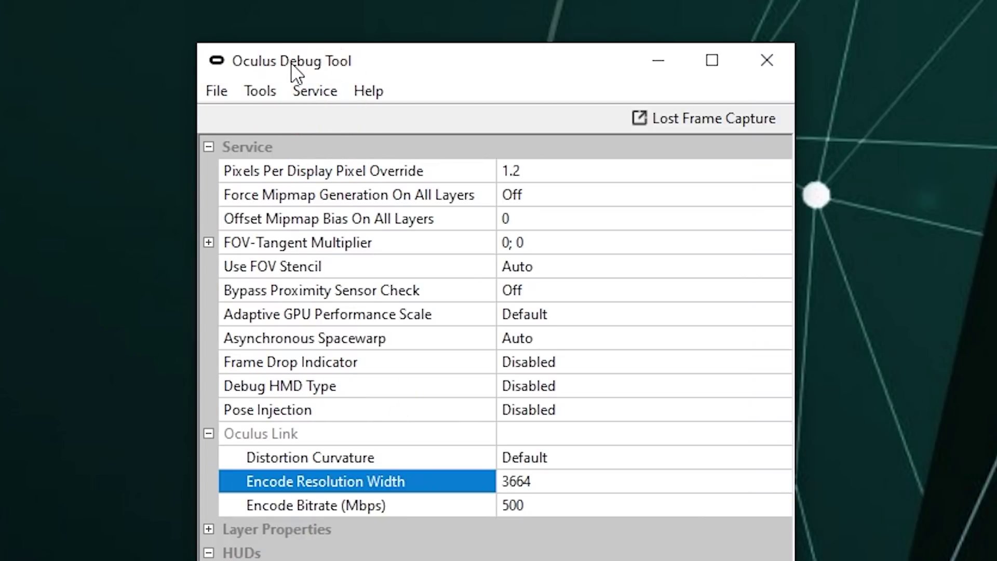
# Step: Restart Oculus Debug Tool as administrator and type a new Encode Bitrate (Mbps) value
pyautogui.click(213, 89)
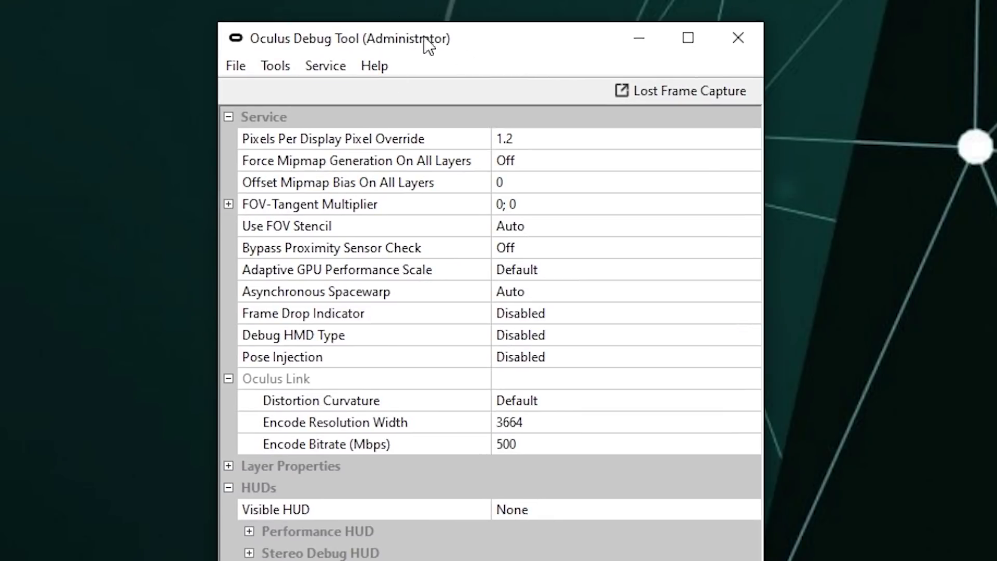
pyautogui.click(520, 444)
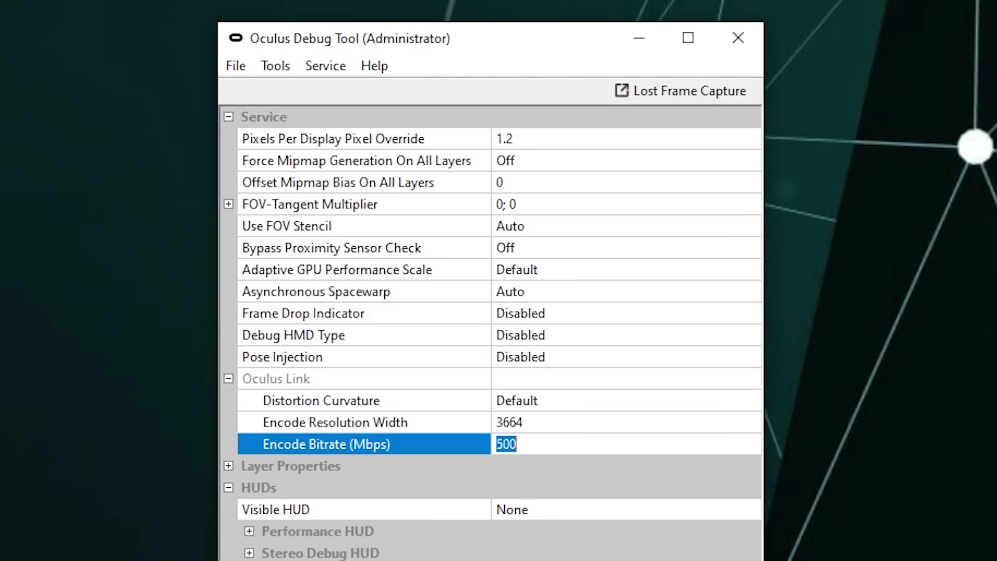
pyautogui.write('10')
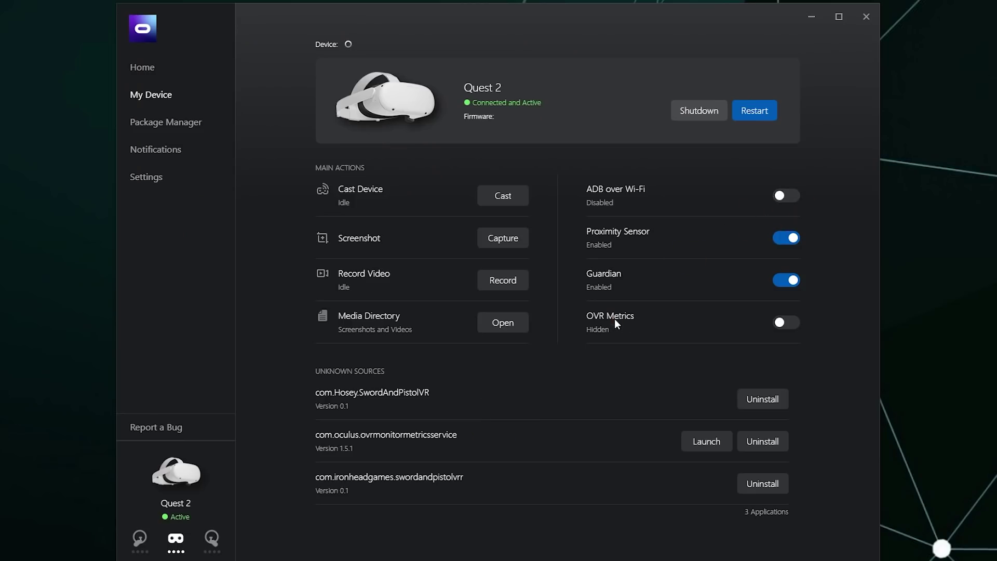
pyautogui.click(608, 319)
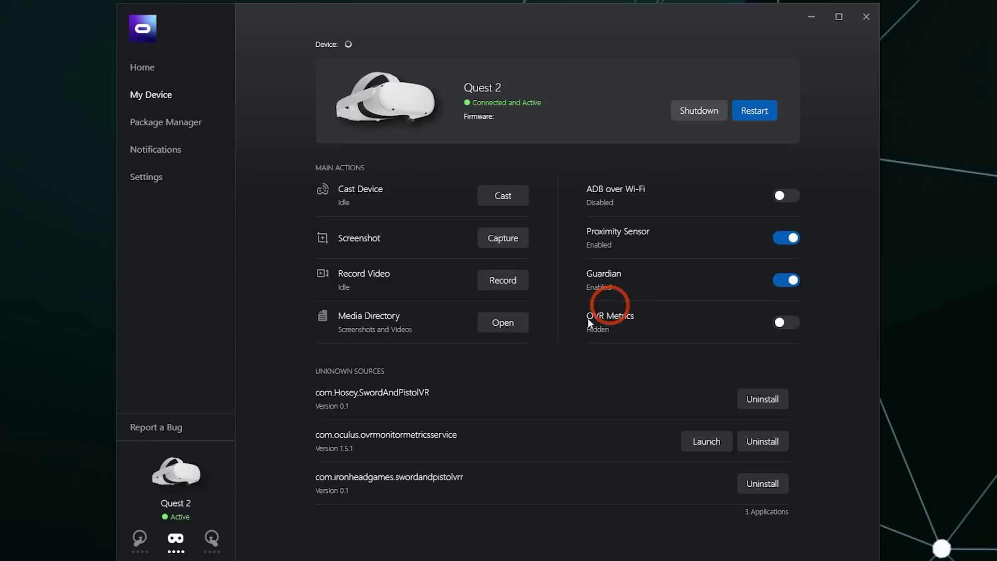